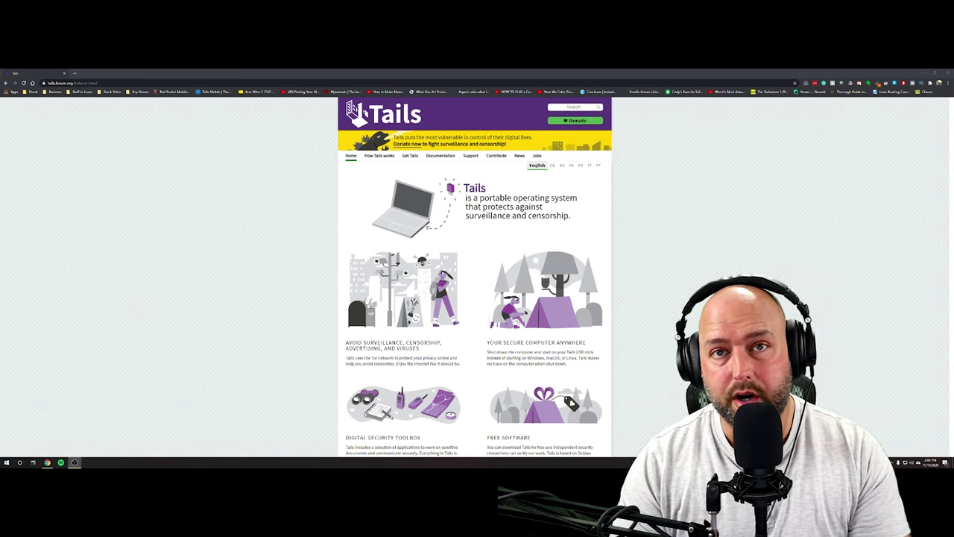
- Focus Chrome and go to the Tails download page, choosing installation from Windows
{"action": "left_click", "coordinate": [157, 151]}
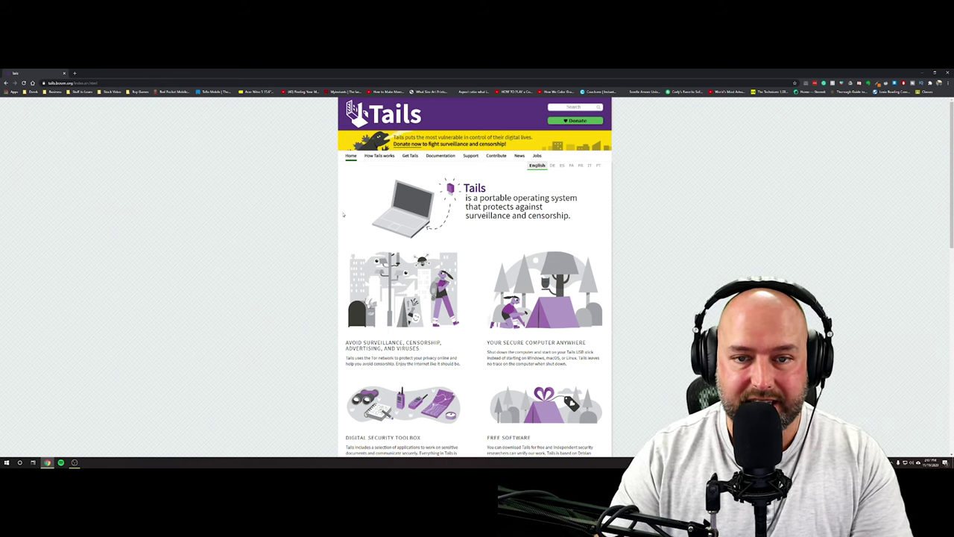
{"action": "left_click", "coordinate": [410, 156]}
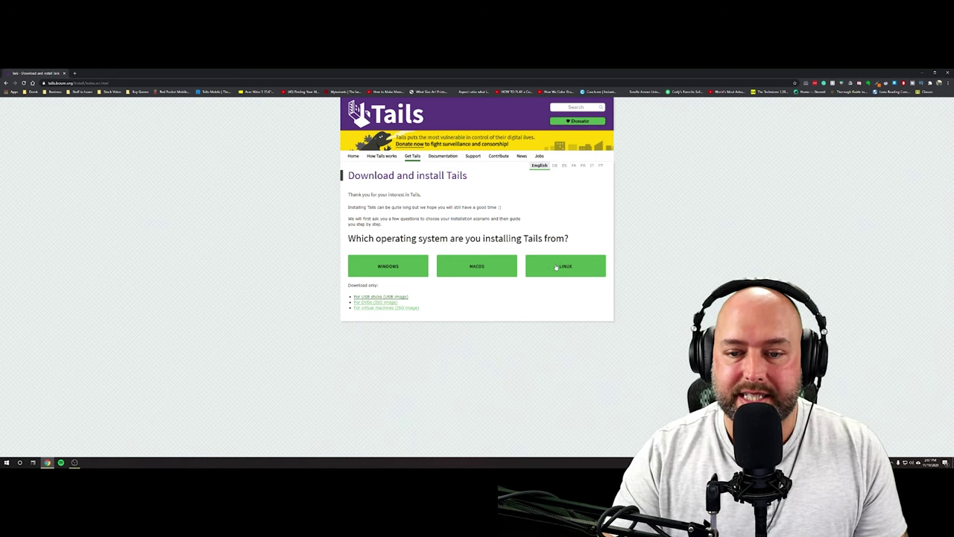
{"action": "left_click", "coordinate": [405, 273]}
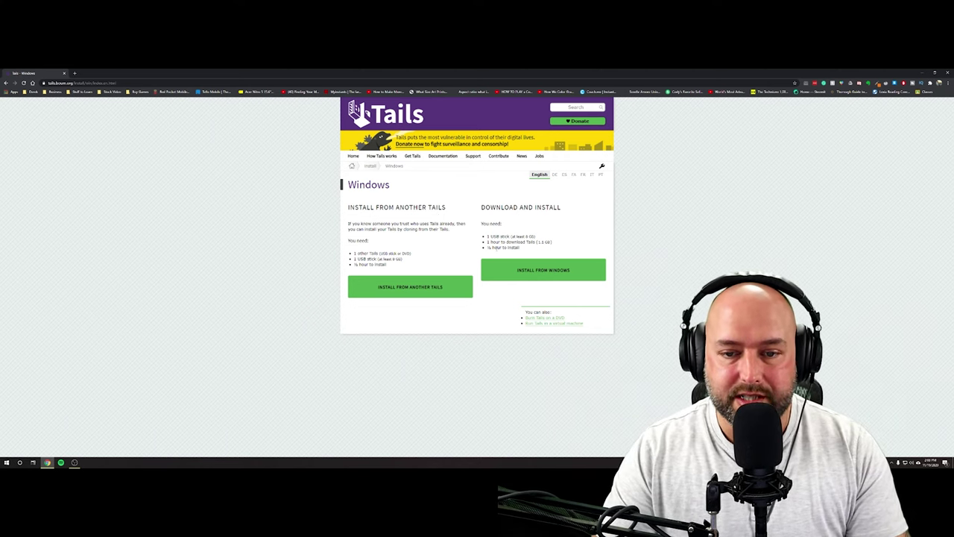
- Open the Install from Windows guide and begin at step 1/5, Download Tails 4.13
{"action": "left_click", "coordinate": [520, 272]}
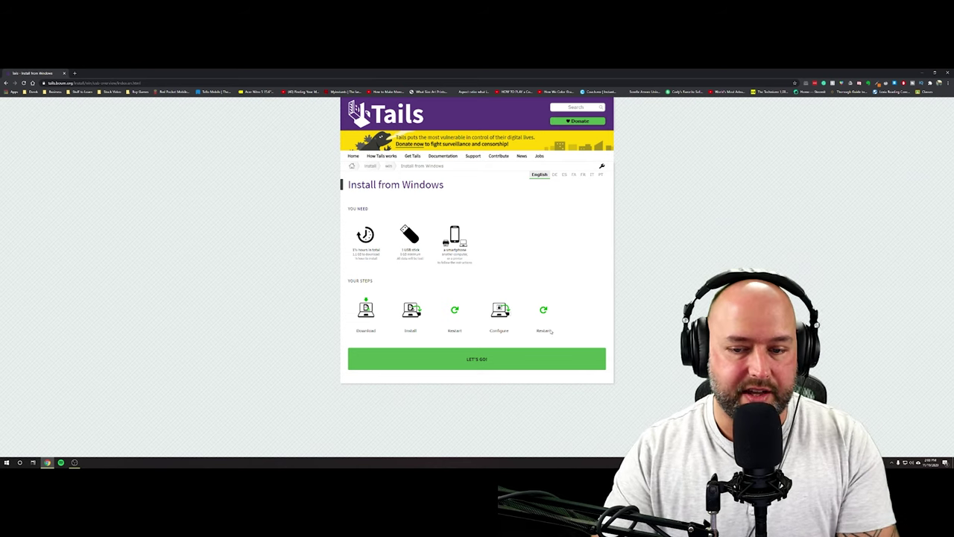
{"action": "left_click", "coordinate": [441, 364]}
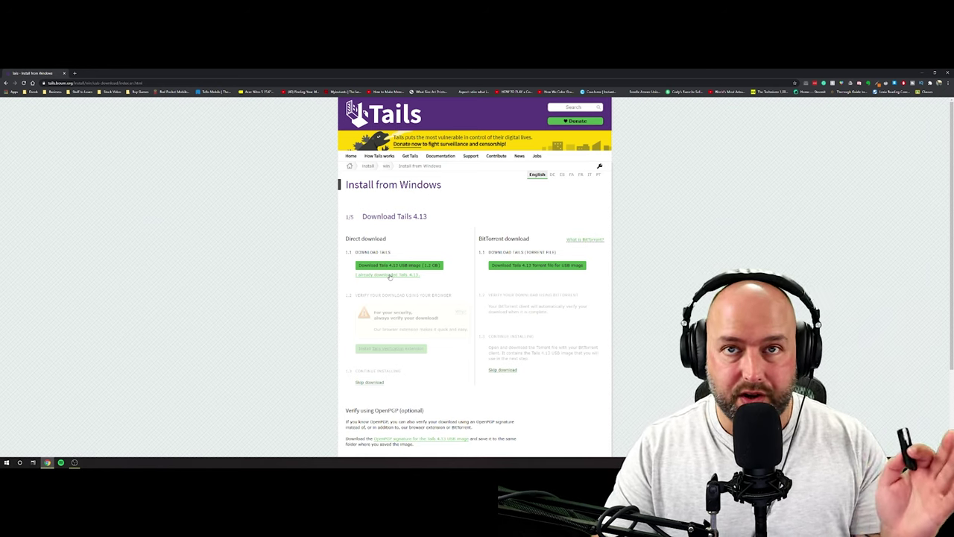
- Mark Tails 4.13 as already downloaded and scroll through the verification and OpenPGP sections
{"action": "left_click", "coordinate": [389, 275]}
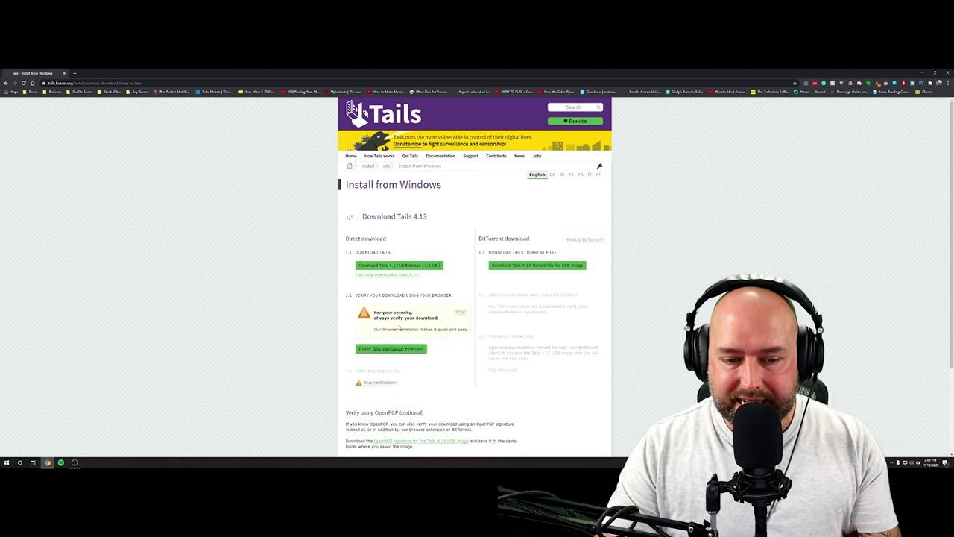
{"action": "scroll", "coordinate": [395, 322], "scroll_direction": "down", "scroll_amount": 1}
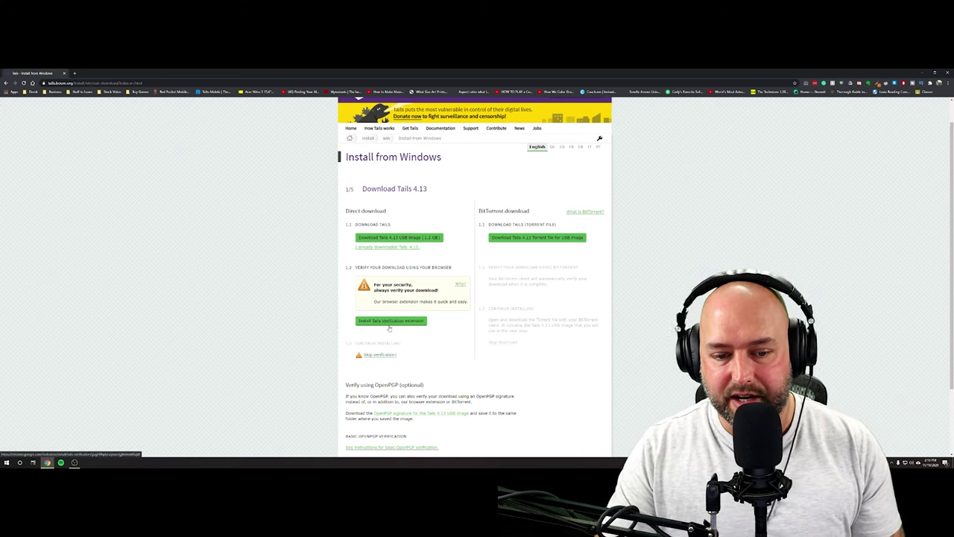
{"action": "scroll", "coordinate": [386, 328], "scroll_direction": "down", "scroll_amount": 2}
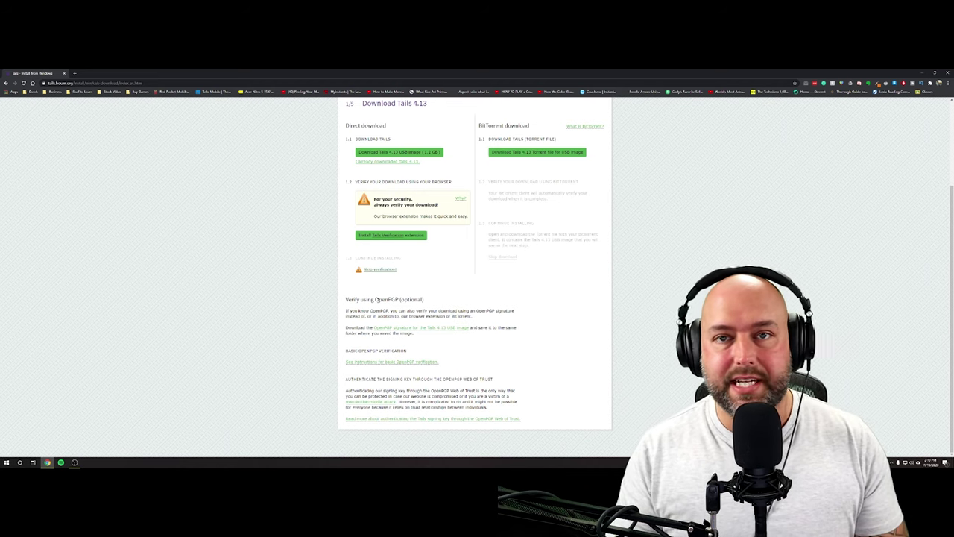
{"action": "scroll", "coordinate": [260, 284], "scroll_direction": "up", "scroll_amount": 2}
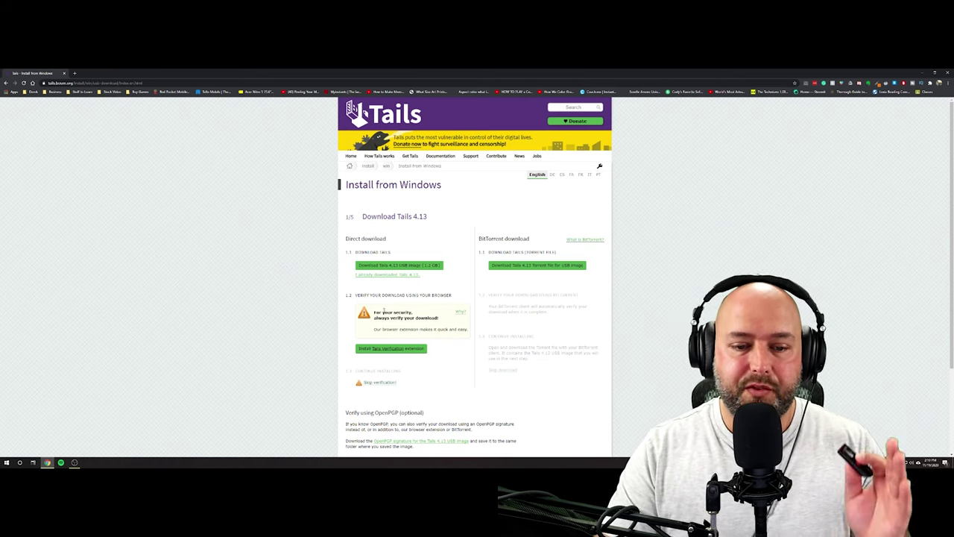
- Add the Tails Verification extension to Chrome from the Chrome Web Store
{"action": "left_click", "coordinate": [397, 350]}
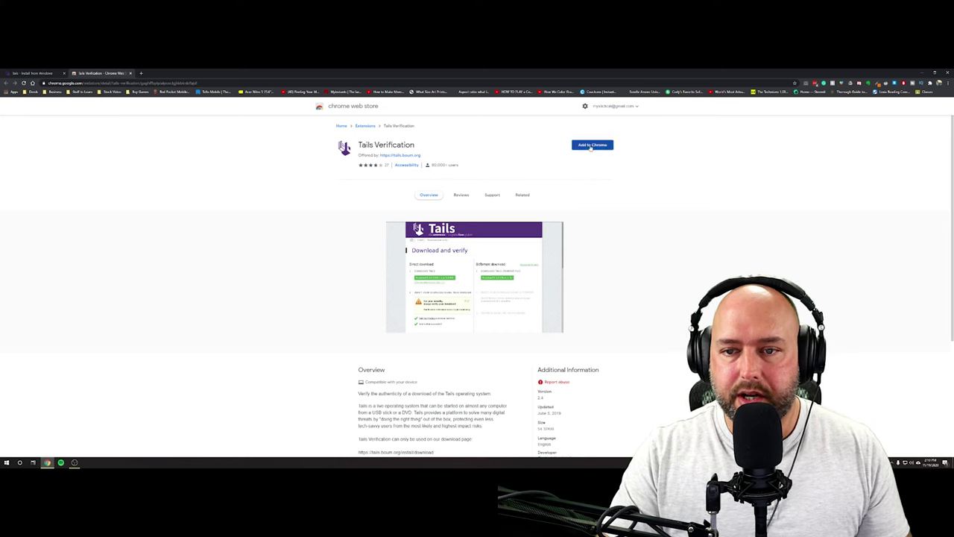
{"action": "left_click", "coordinate": [593, 144]}
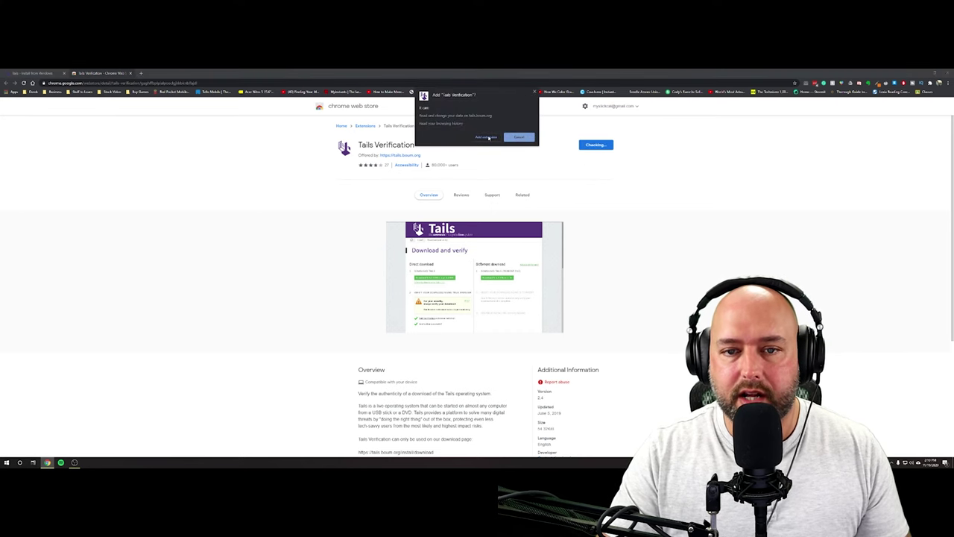
{"action": "left_click", "coordinate": [490, 138]}
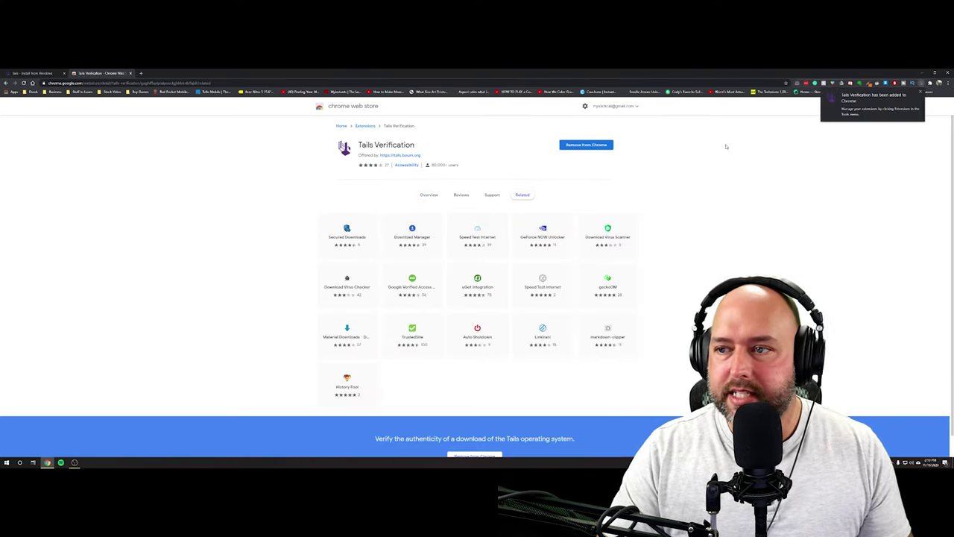
{"action": "left_click", "coordinate": [34, 73]}
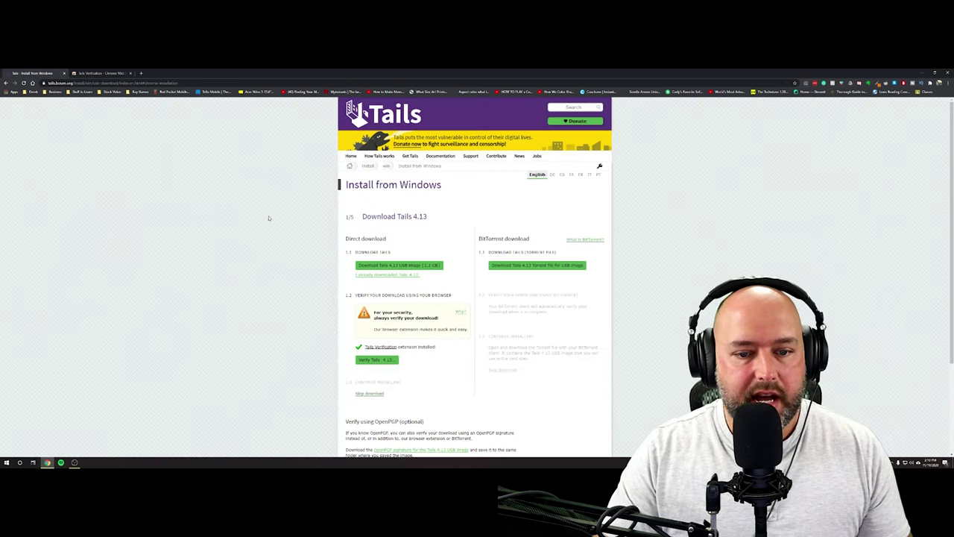
- Verify tails-amd64-4.13.img with the extension, then continue to the Etcher install step
{"action": "scroll", "coordinate": [269, 216], "scroll_direction": "down", "scroll_amount": 2}
{"action": "left_click", "coordinate": [379, 305]}
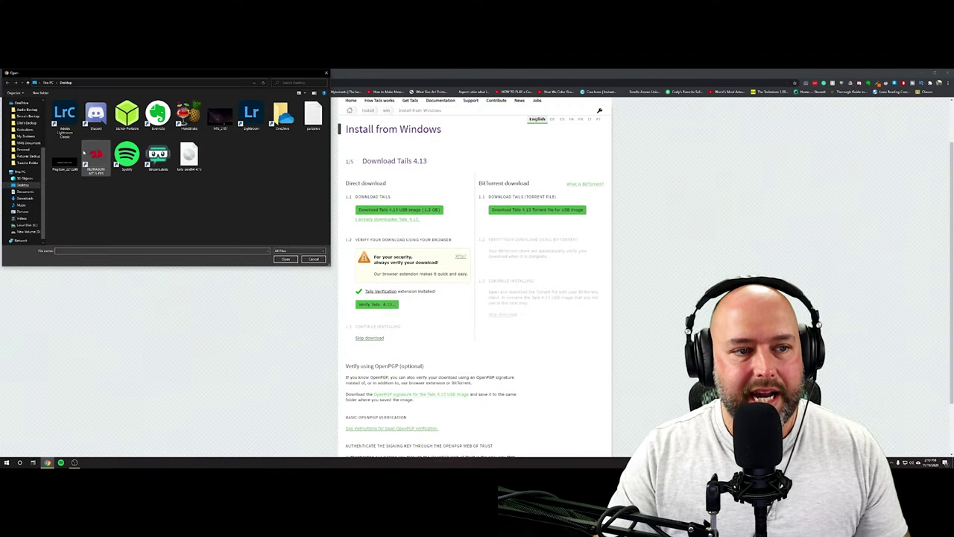
{"action": "left_click", "coordinate": [188, 158]}
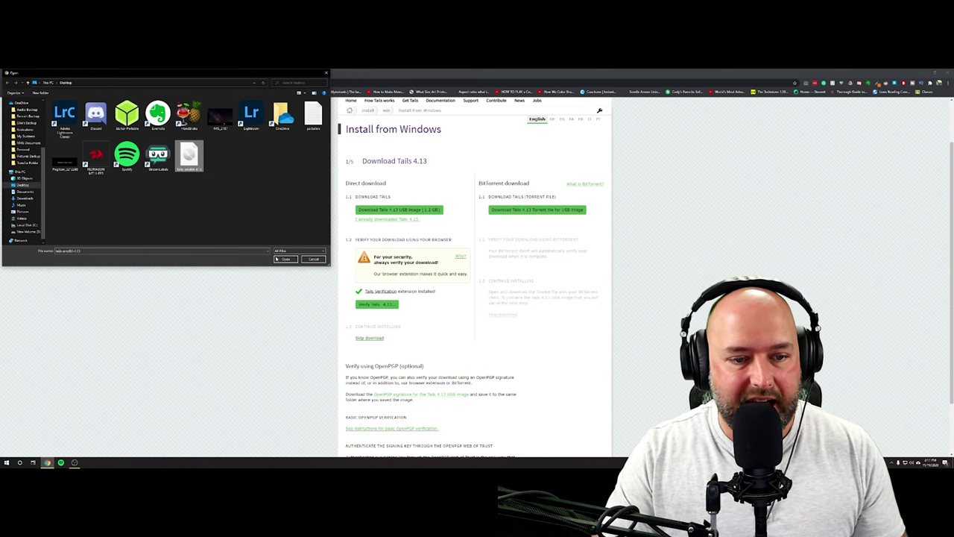
{"action": "left_click", "coordinate": [285, 259]}
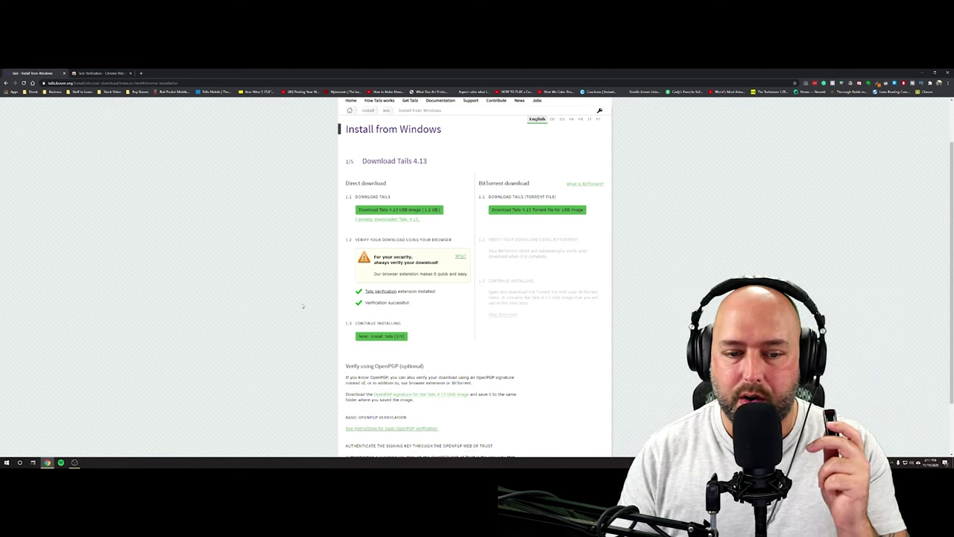
{"action": "left_click", "coordinate": [381, 337]}
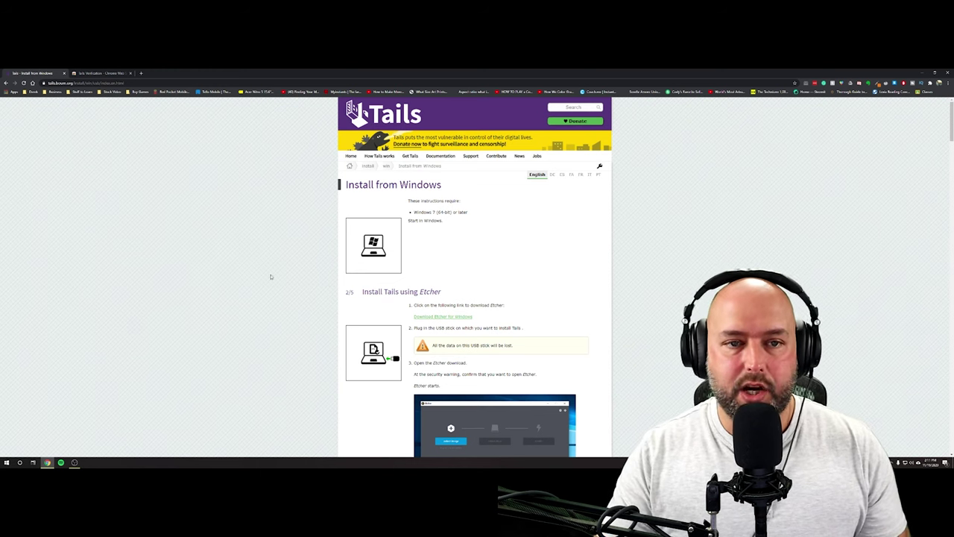
- Briefly minimize Chrome, then restore and maximize it on step 2/5 of the guide
{"action": "key", "text": "super+d"}
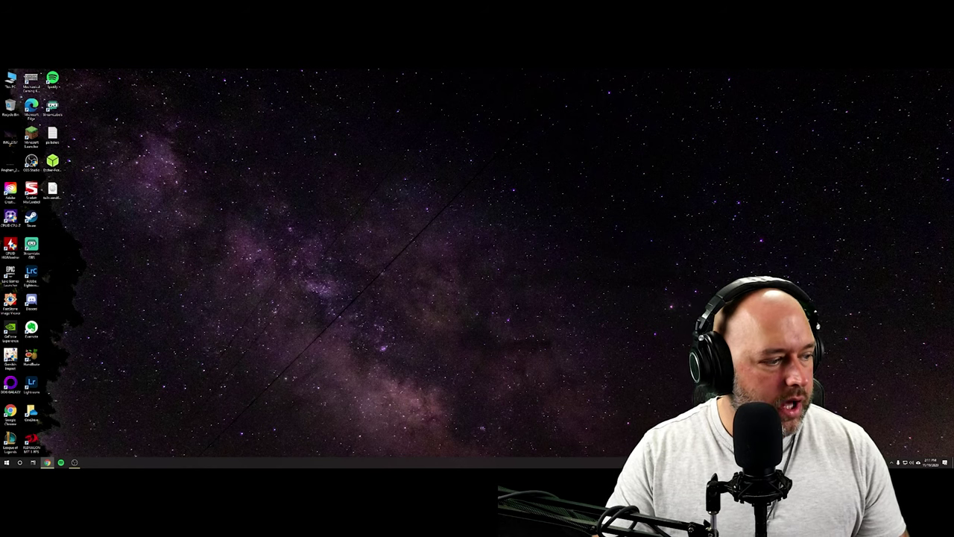
{"action": "key", "text": "super+d"}
{"action": "left_click_drag", "start_coordinate": [512, 156], "coordinate": [181, 69]}
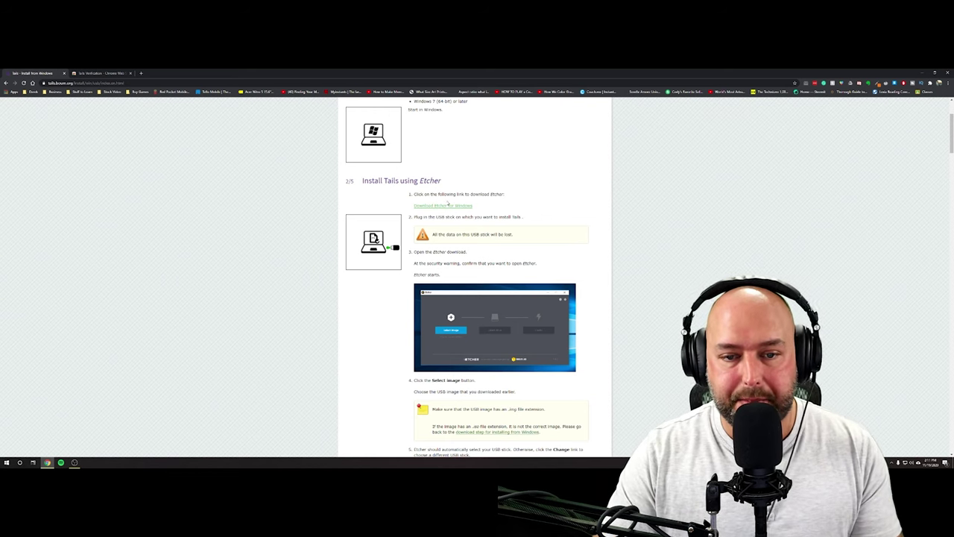
- Start the Etcher for Windows download, cancel the save, and minimize Chrome to the desktop
{"action": "left_click", "coordinate": [446, 206]}
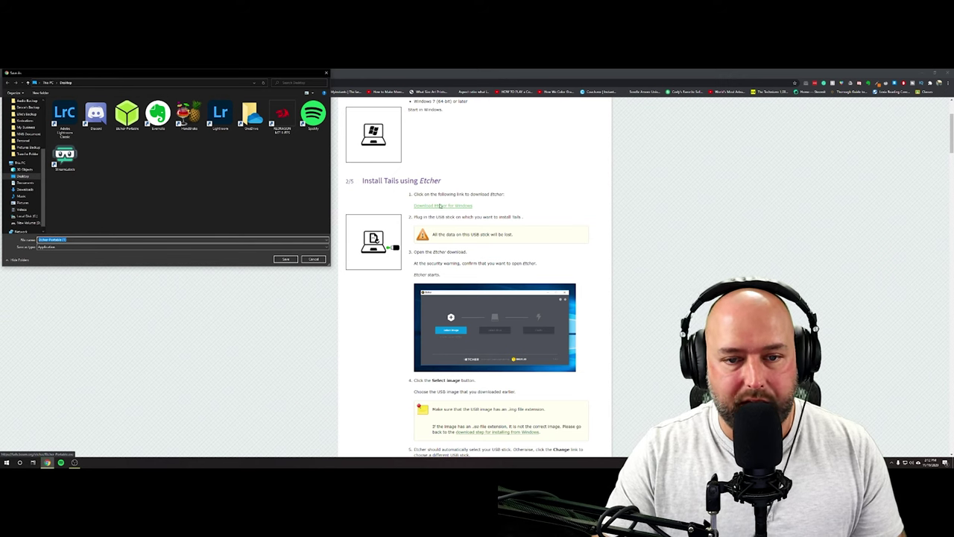
{"action": "left_click", "coordinate": [313, 258]}
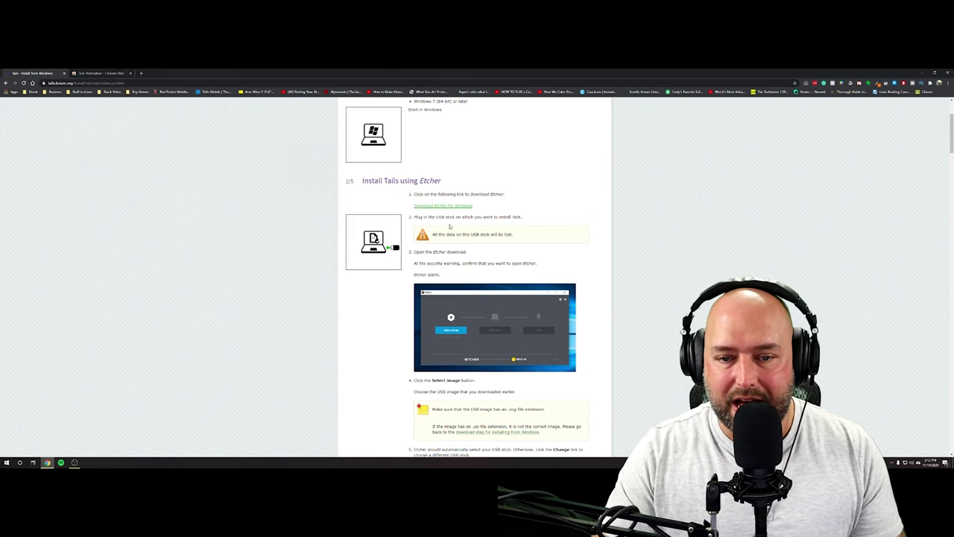
{"action": "key", "text": "super+d"}
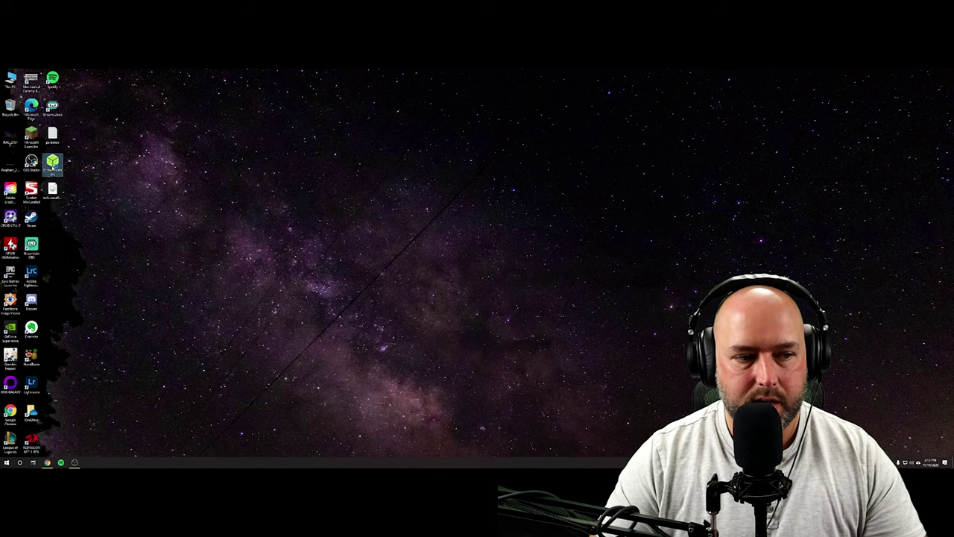
- Launch the portable balenaEtcher from its desktop icon
{"action": "left_click", "coordinate": [52, 162]}
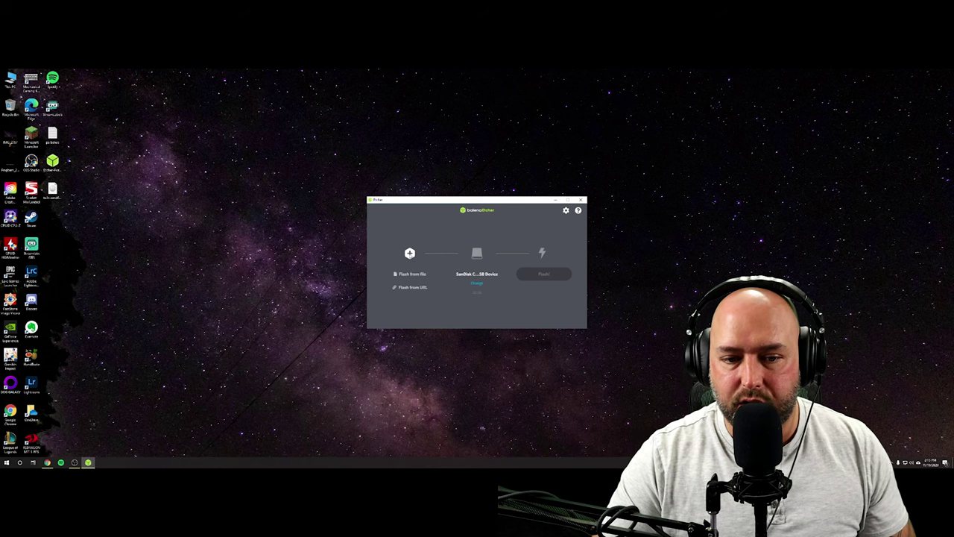
- Load tails-amd64-4.13.img as the source image and start flashing it to the SanDisk stick
{"action": "left_click", "coordinate": [414, 274]}
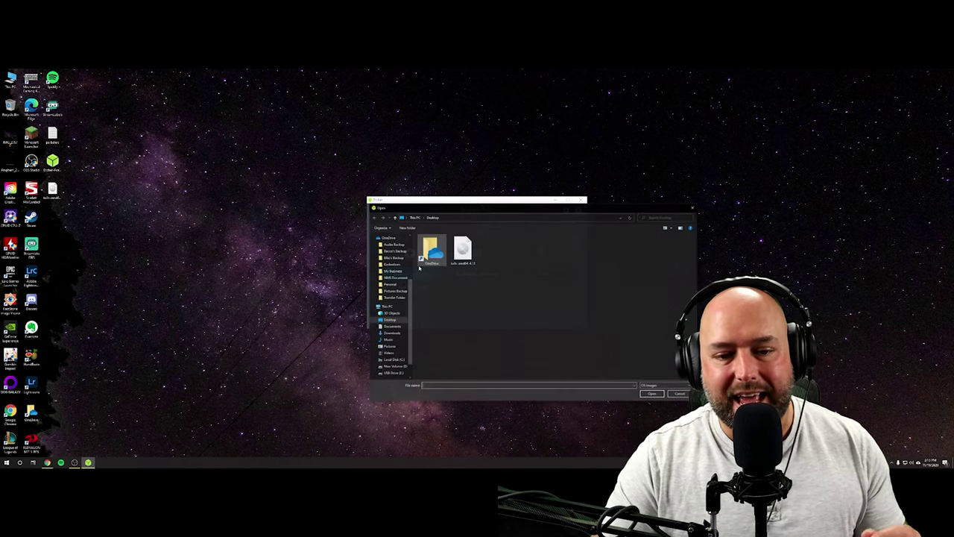
{"action": "left_click", "coordinate": [463, 250]}
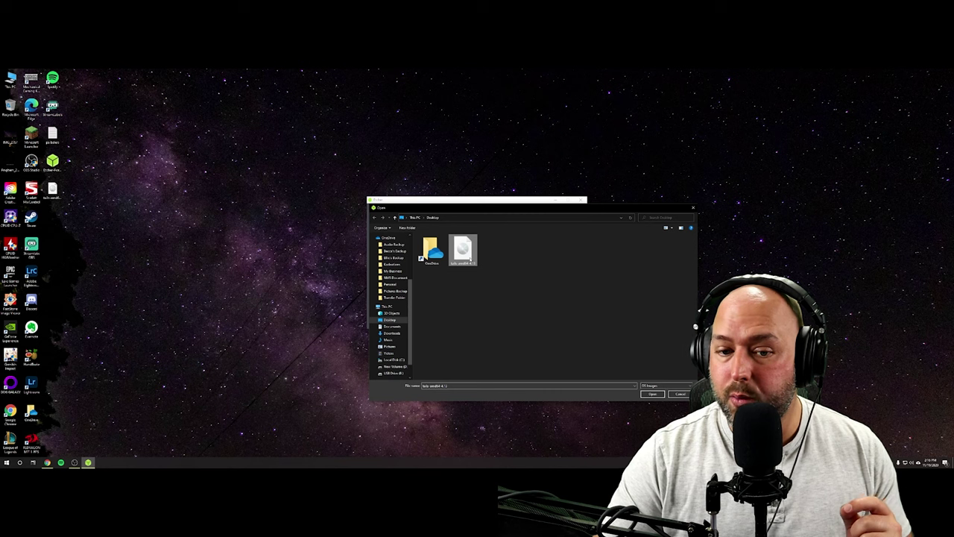
{"action": "left_click", "coordinate": [661, 395]}
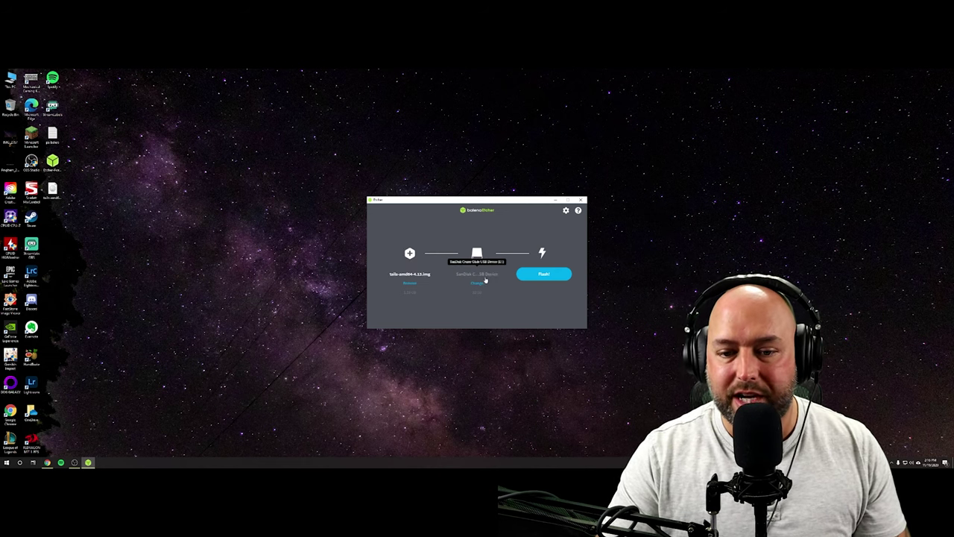
{"action": "left_click", "coordinate": [555, 278]}
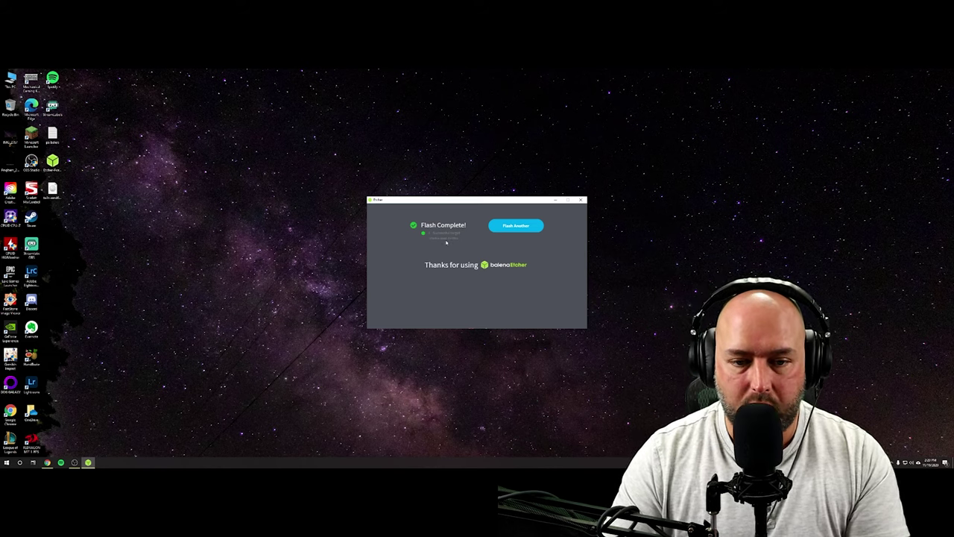
- Close balenaEtcher once the Tails image has finished flashing
{"action": "left_click", "coordinate": [581, 200]}
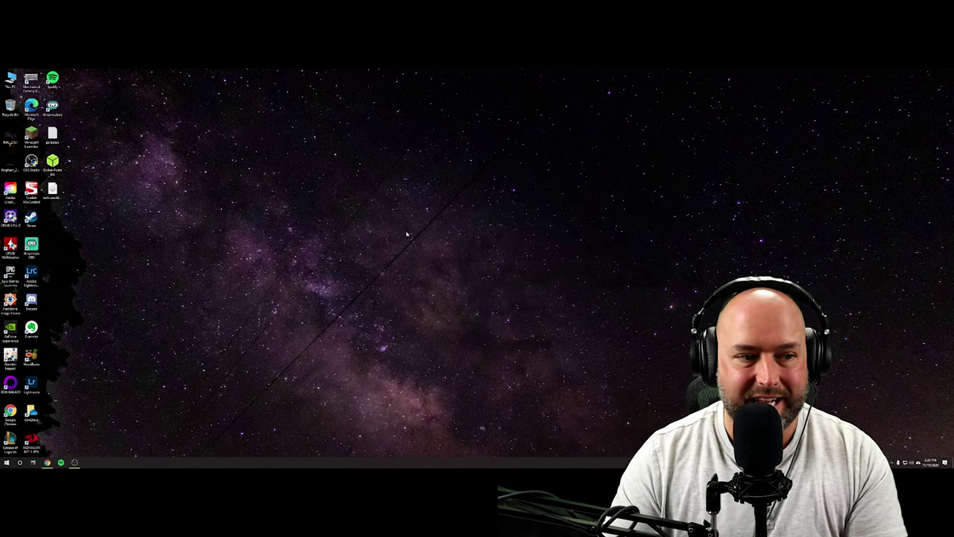